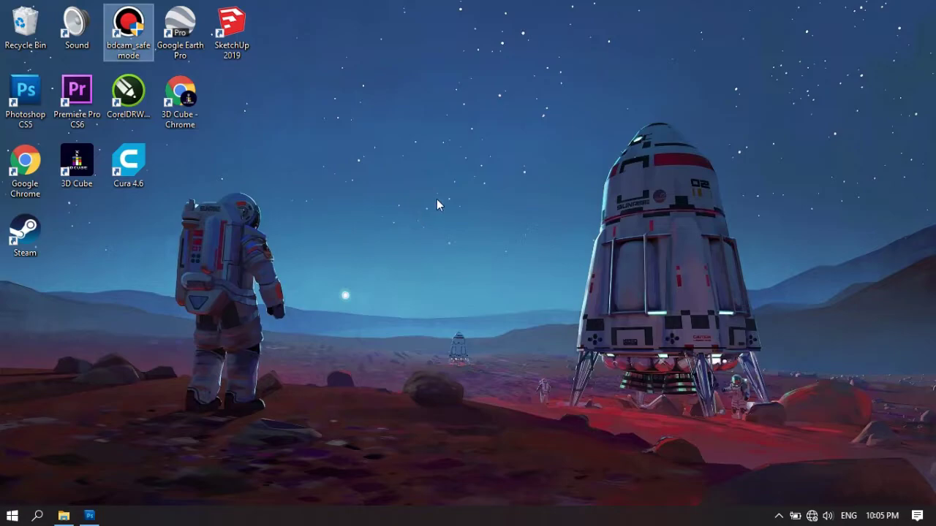
Bring up the WM folder on DATA (D:) with the five cat JPGs and the Npro V3.png logo.
click(64, 515)
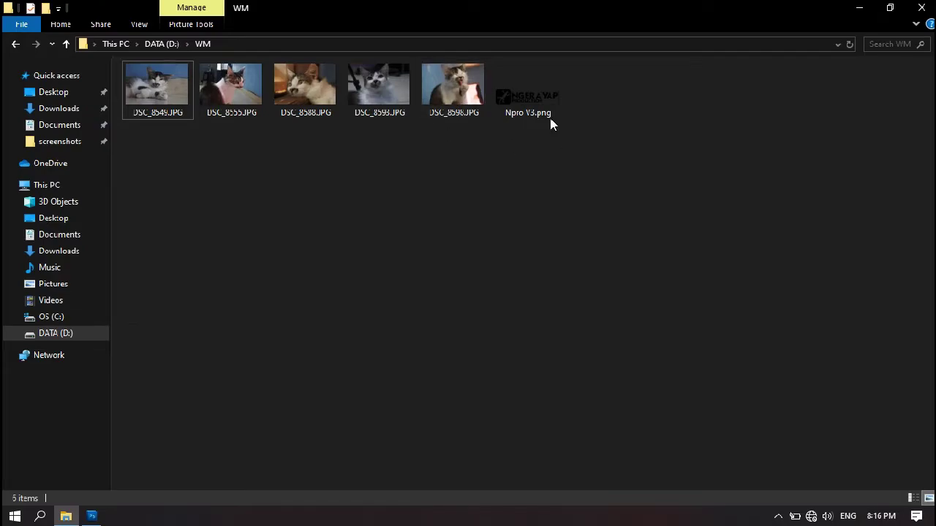
double_click(540, 98)
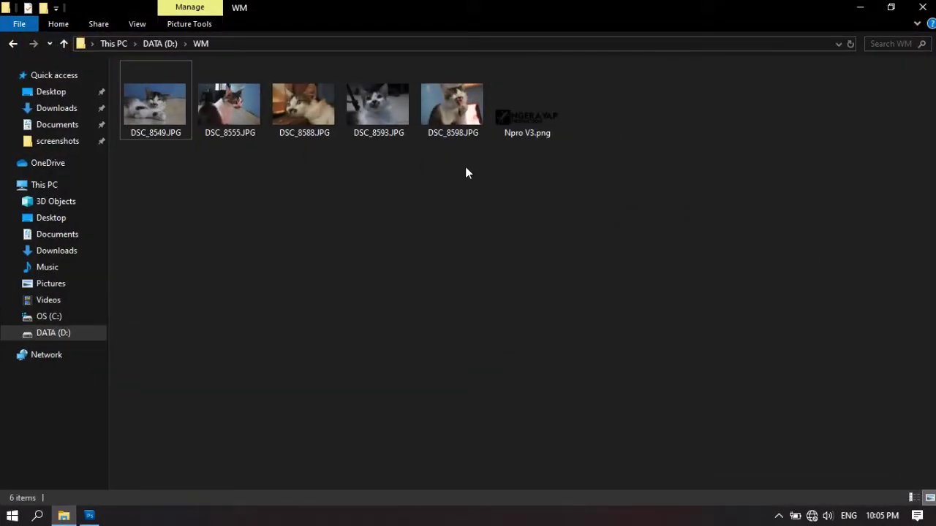
Drag DSC_8598.JPG from Explorer into the empty Photoshop workspace to open it.
drag(461, 117, 95, 521)
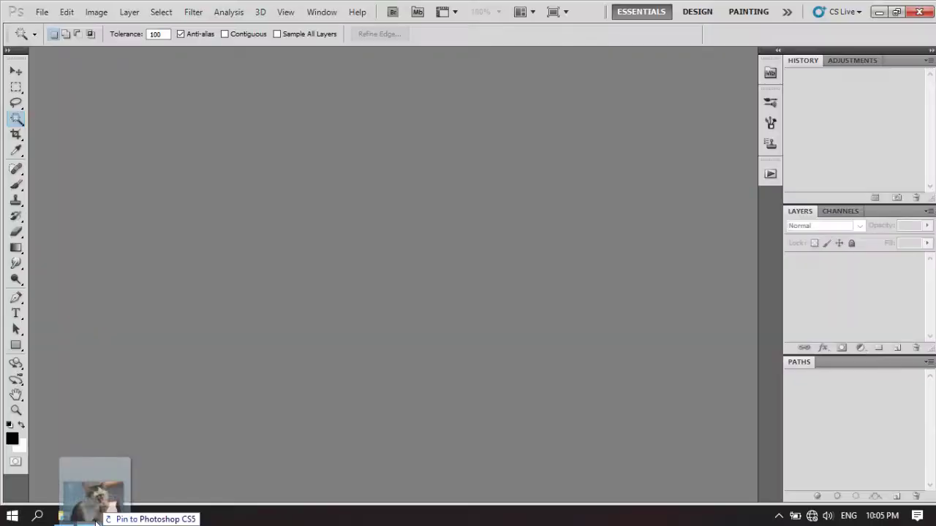
drag(95, 521, 393, 242)
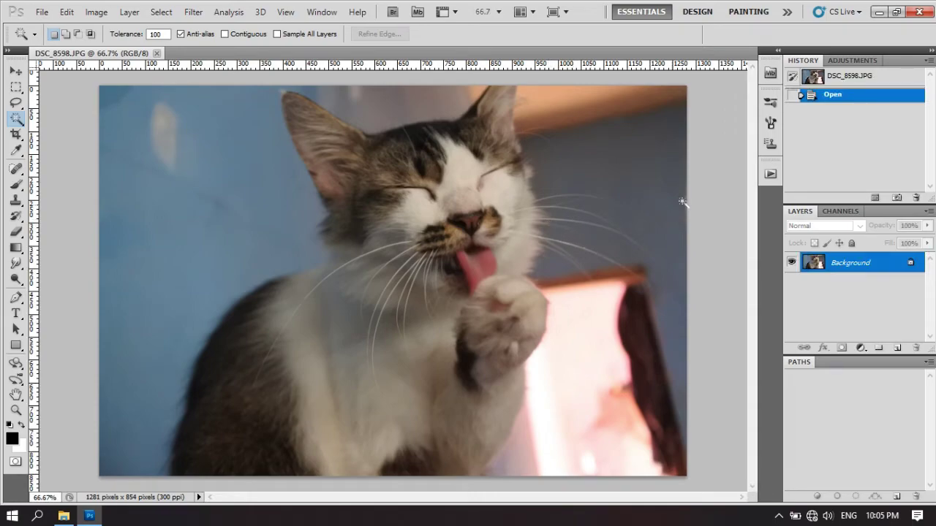
Create a new 'Watermark' action in Default Actions and start recording it.
click(770, 175)
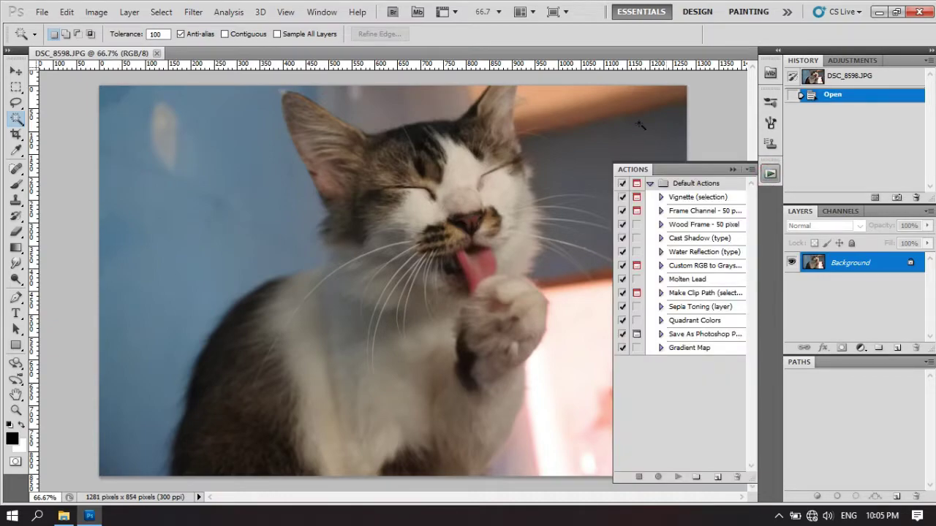
click(321, 14)
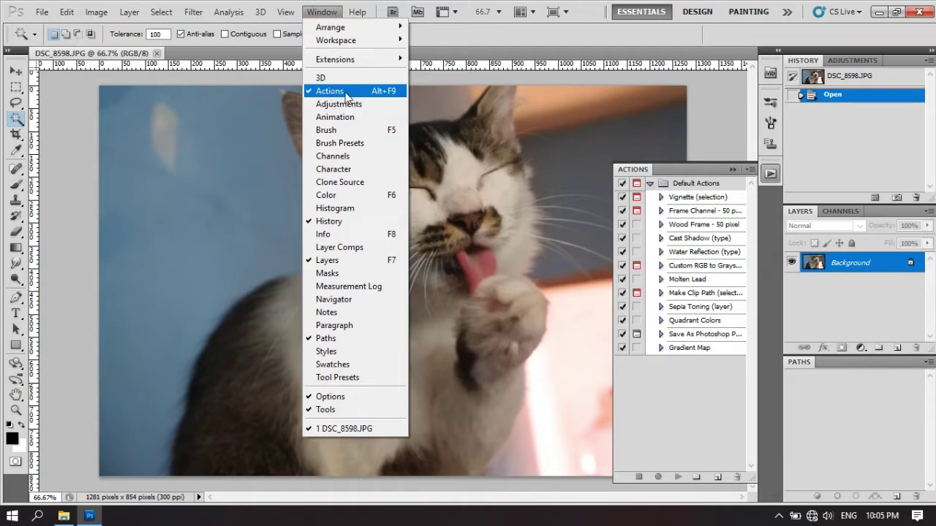
click(332, 13)
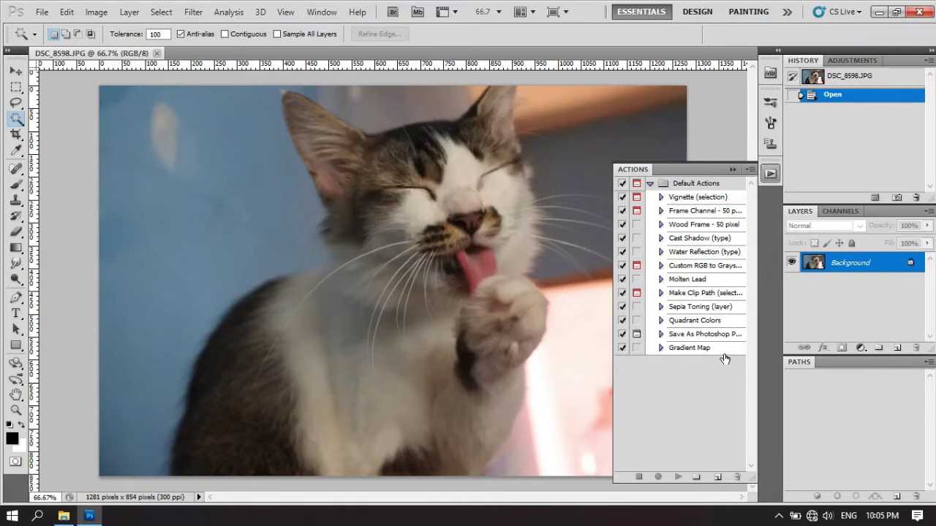
click(718, 478)
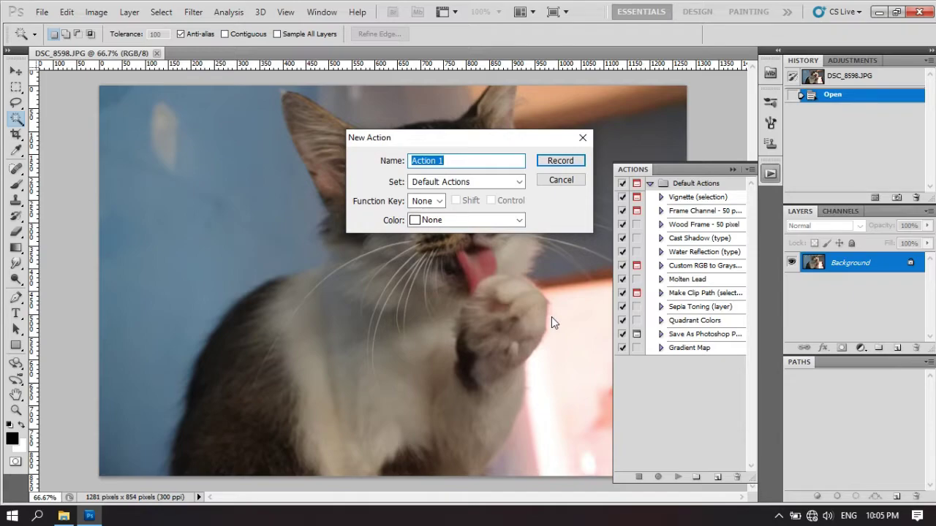
text(Watermark)
click(573, 162)
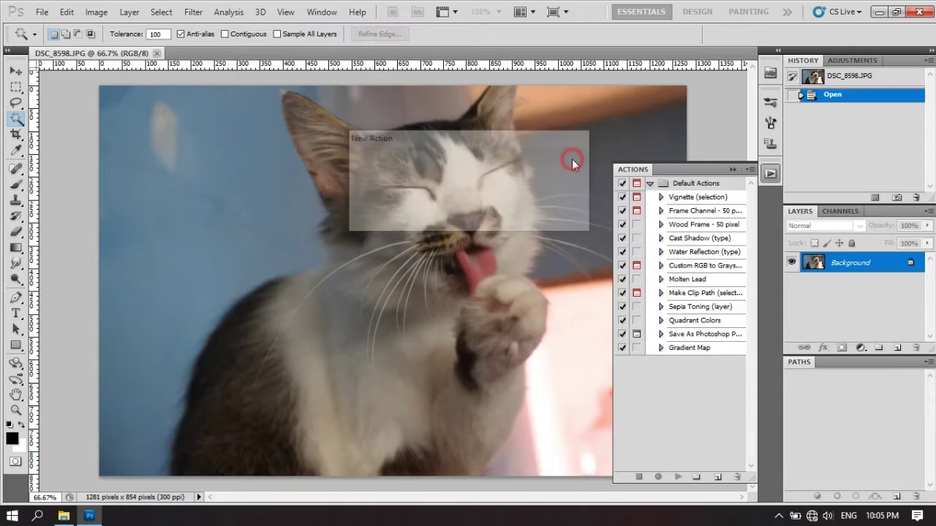
click(733, 171)
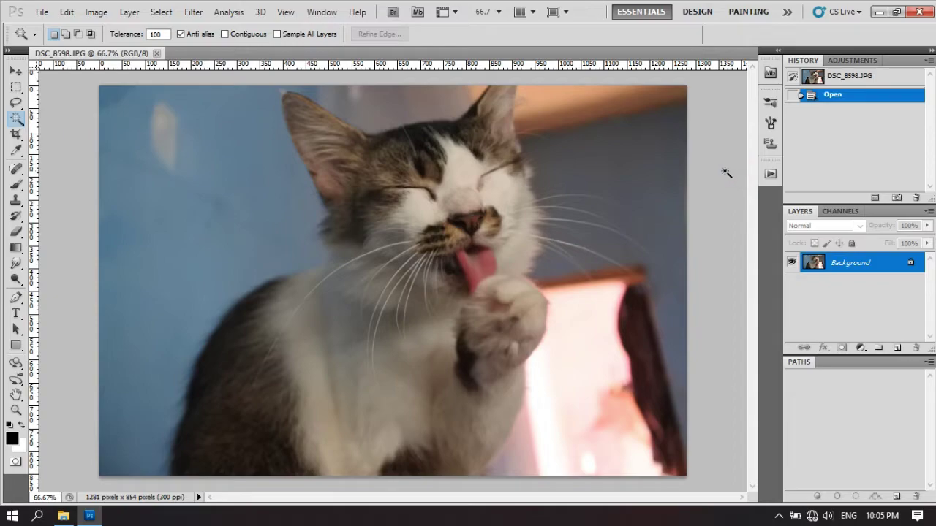
Place the Npro V3.png logo from the WM folder over the cat photo.
click(42, 13)
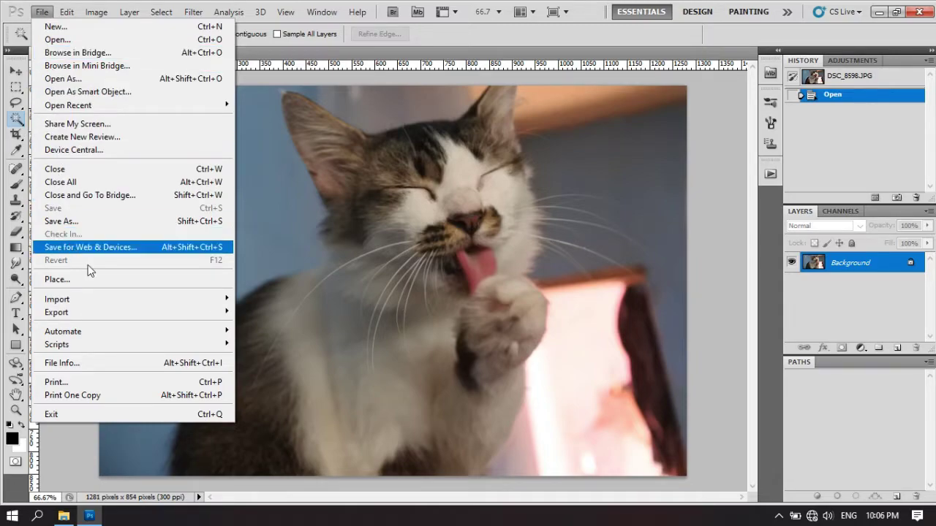
click(104, 281)
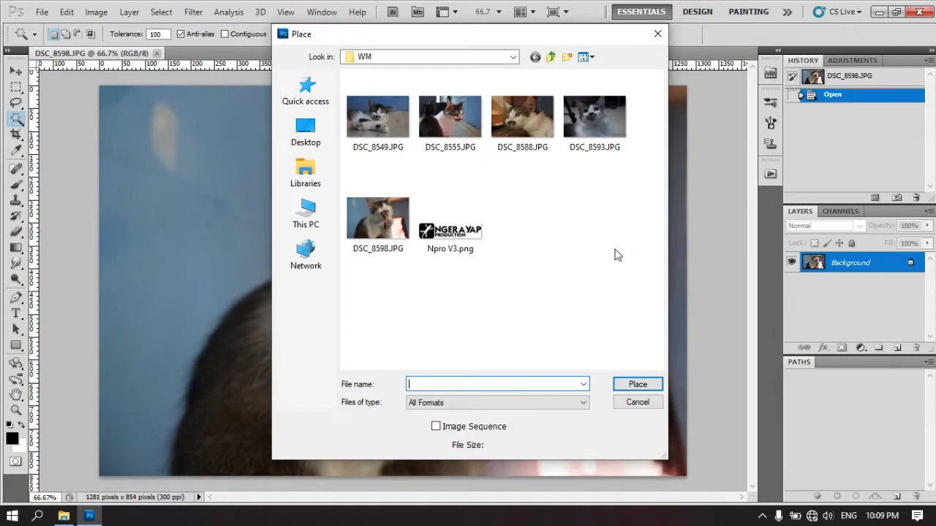
click(458, 231)
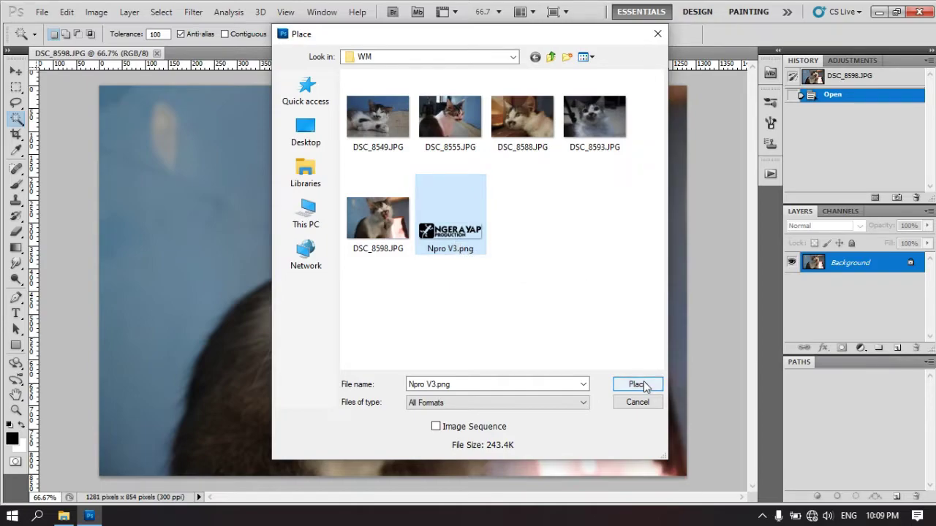
click(637, 385)
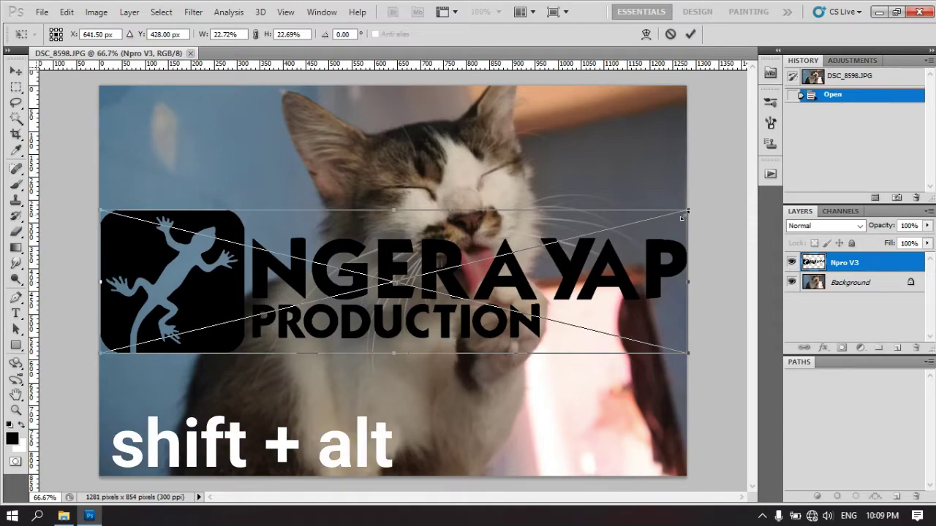
Shrink the logo to about 8%, move it to the bottom centre, and set its opacity to 60%.
mouse_move(685, 215)
mouse_down()
mouse_move(496, 309)
mouse_move(499, 284)
mouse_up()
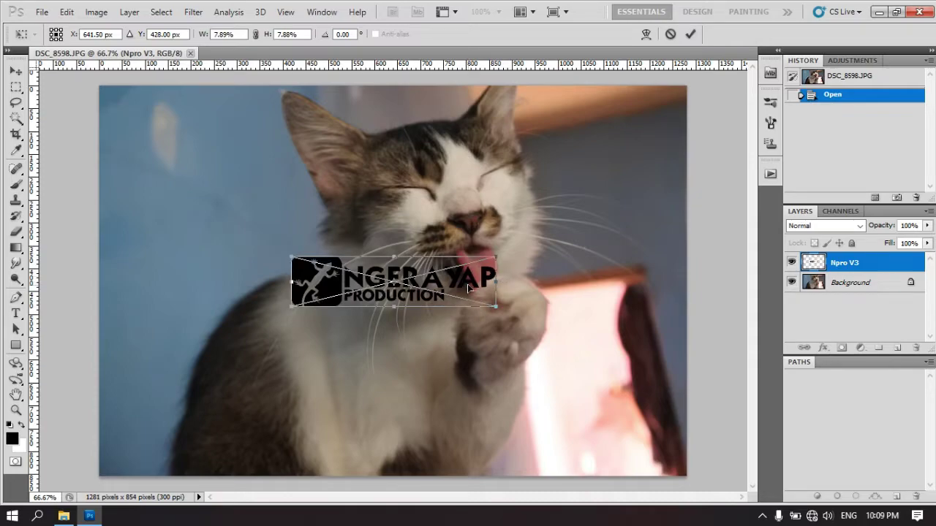
drag(475, 285, 477, 426)
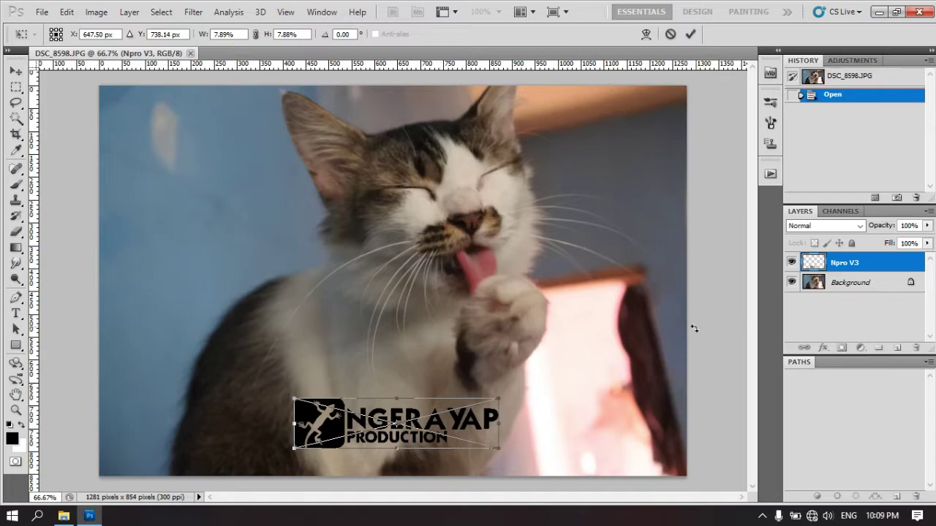
key(Return)
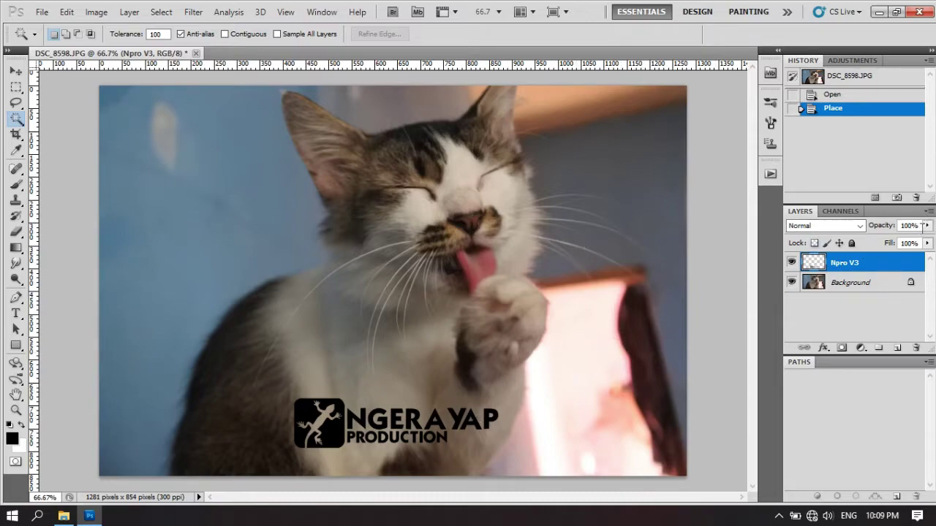
click(914, 225)
text(60)
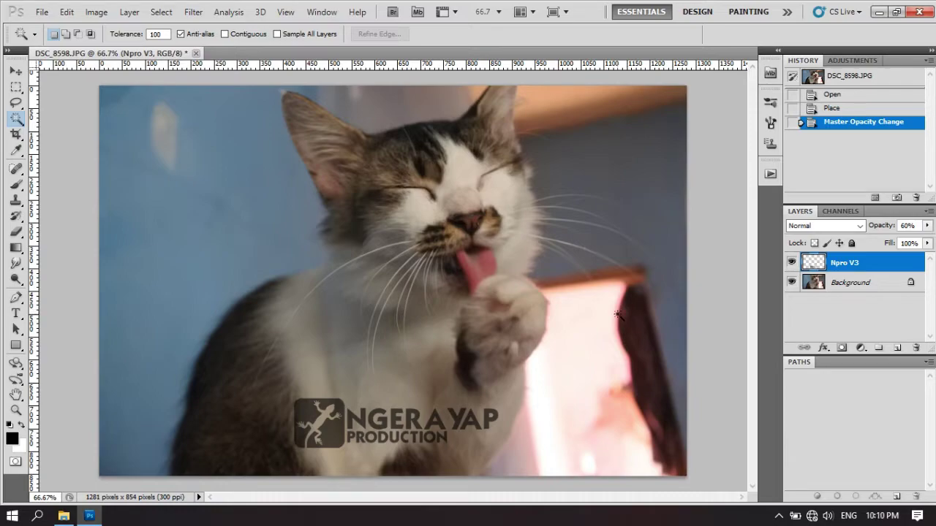
click(49, 16)
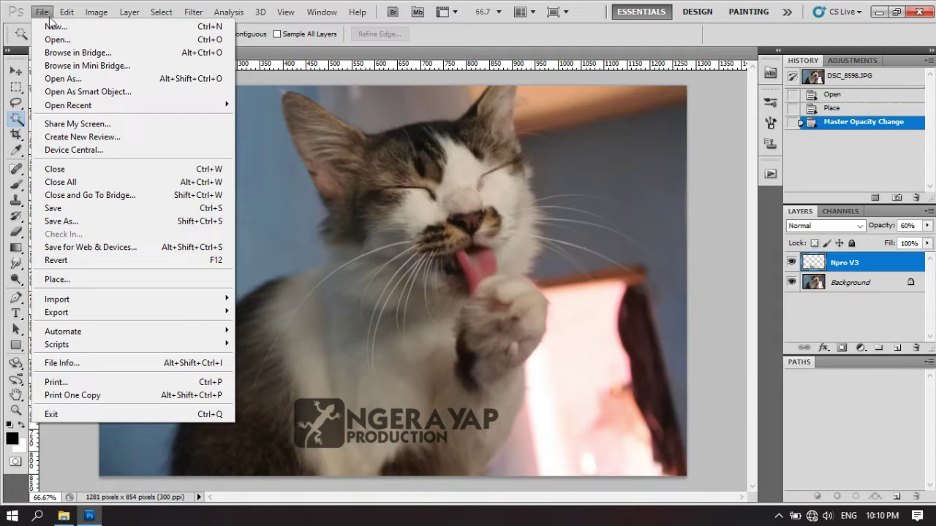
Save the photo as a JPEG, creating a new 'done' folder inside WM.
click(107, 227)
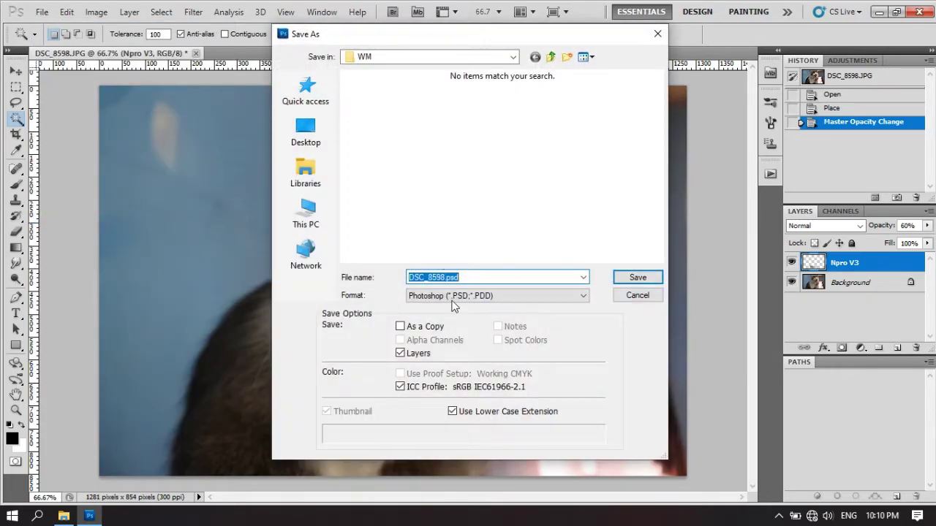
click(431, 296)
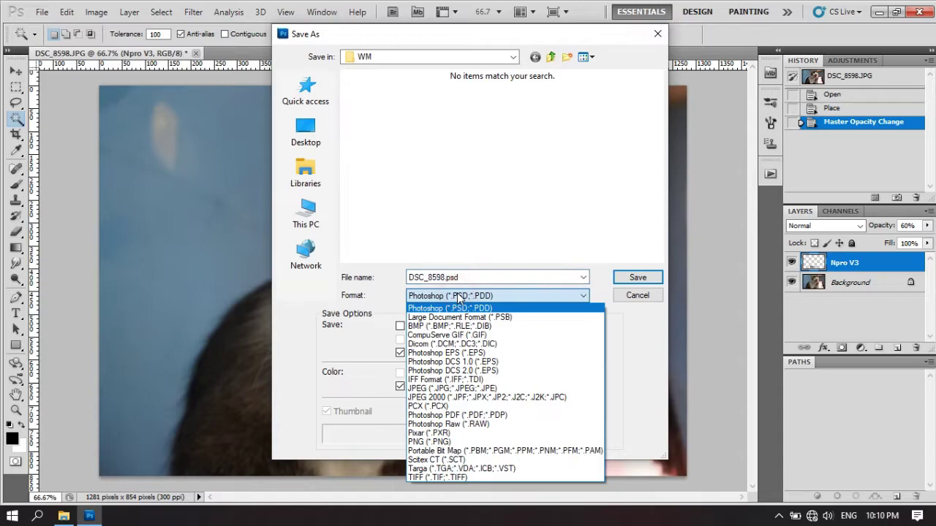
click(455, 388)
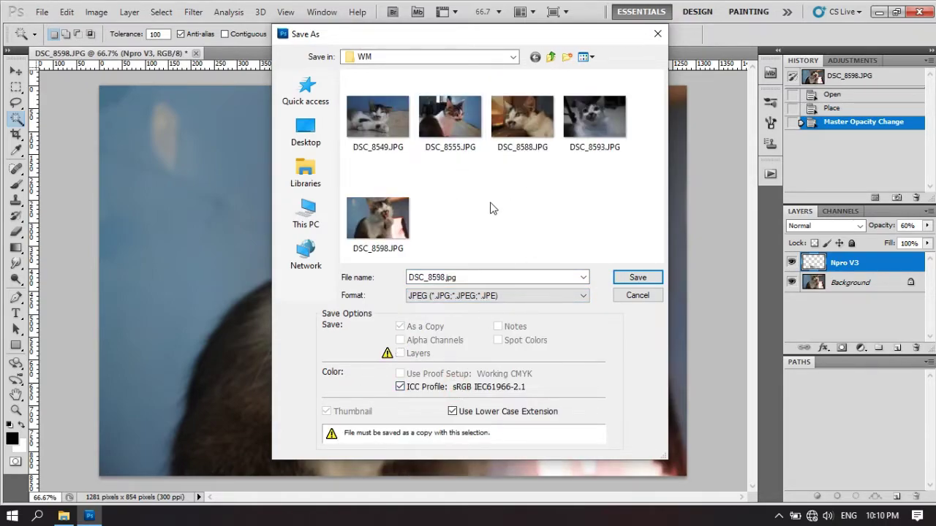
right_click(494, 179)
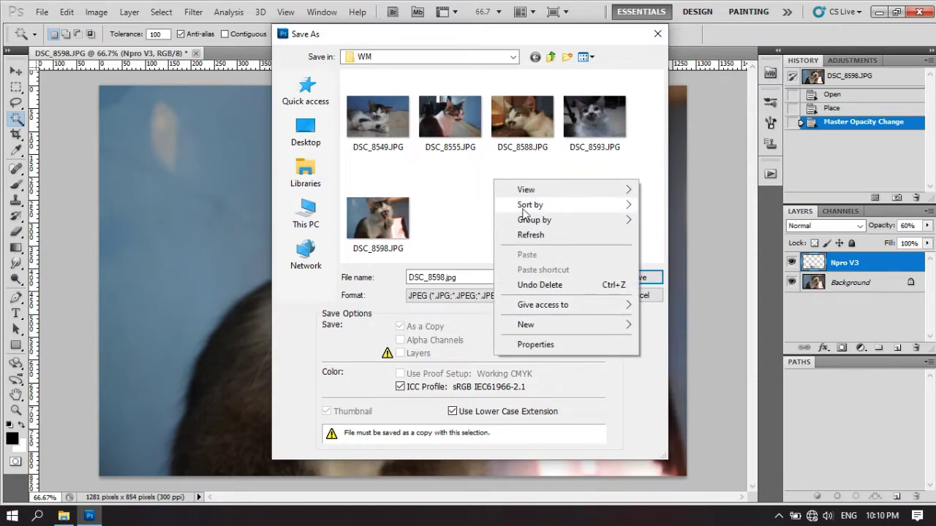
mouse_move(526, 325)
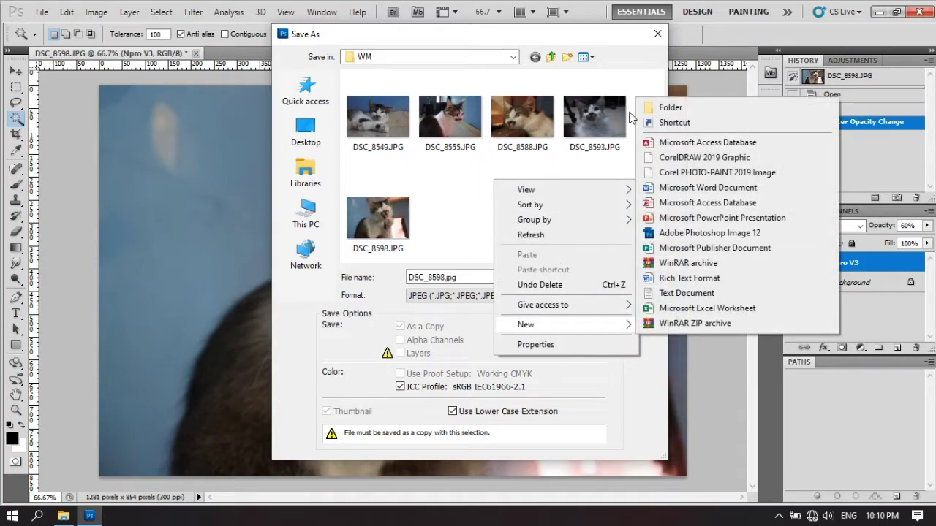
click(653, 110)
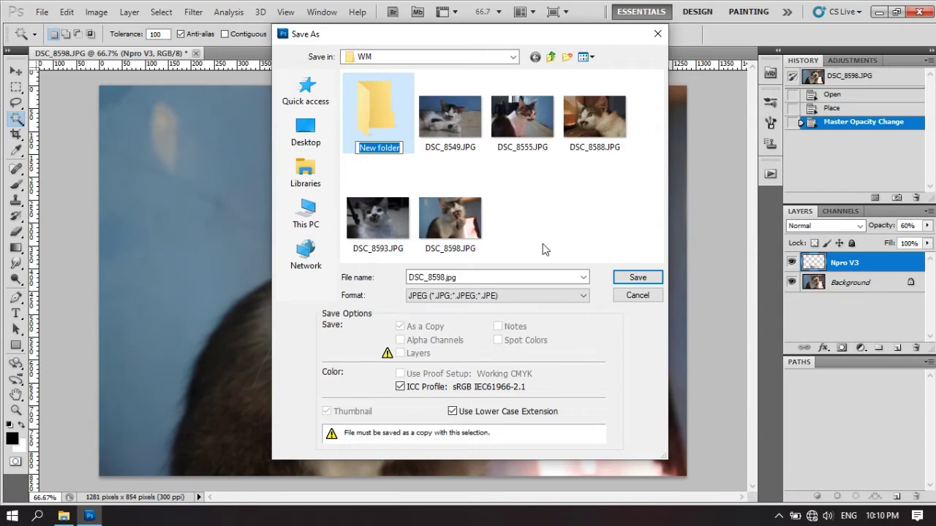
text(done)
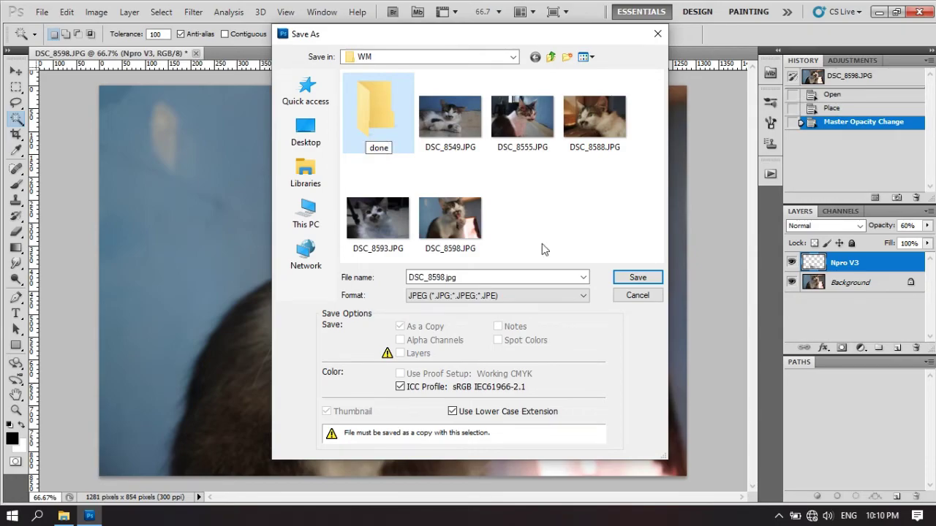
key(Return)
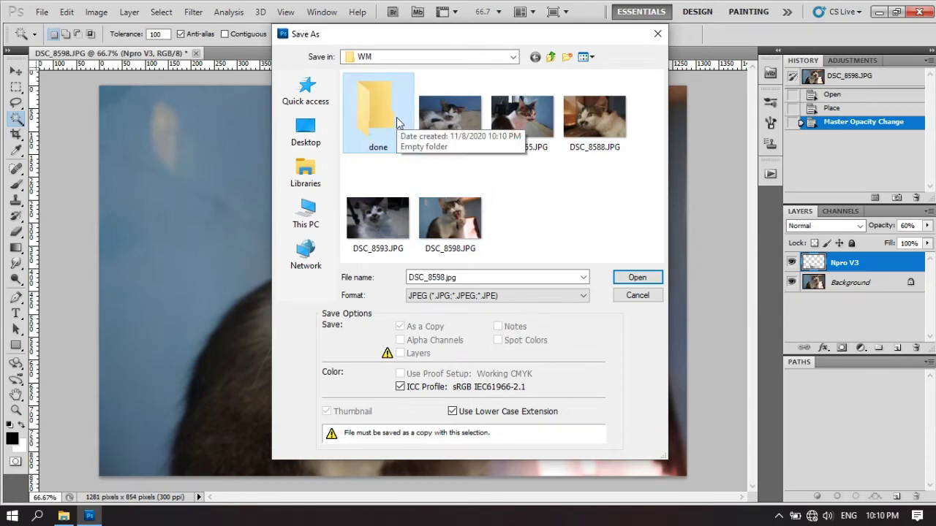
Save the DSC_8598 copy into the done folder at Maximum quality 12.
double_click(411, 131)
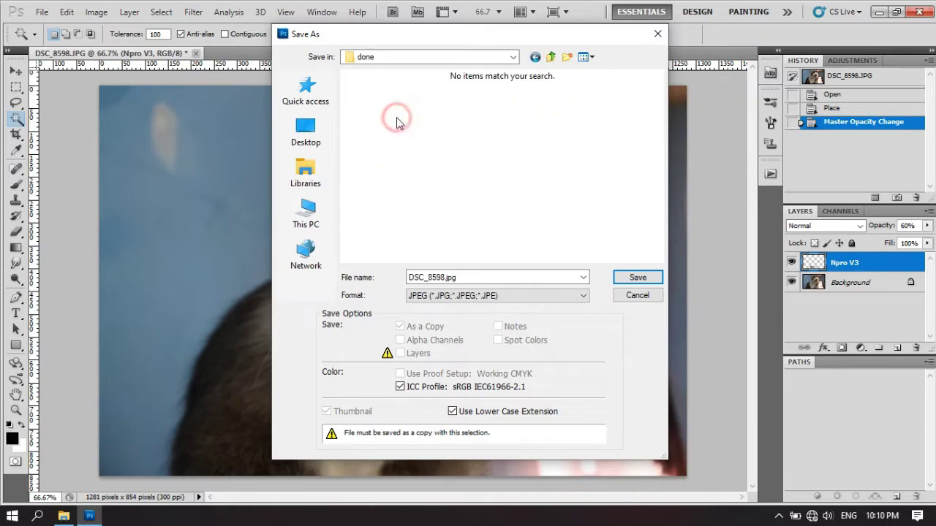
click(649, 278)
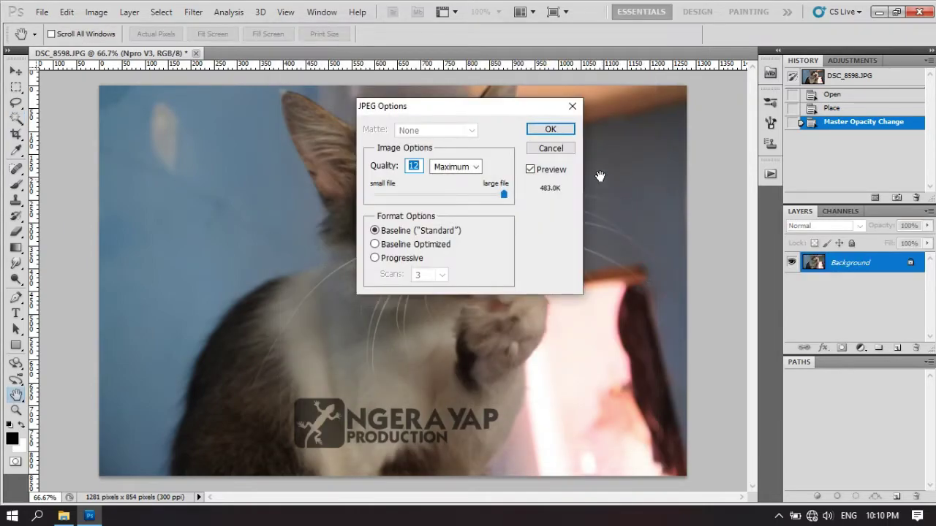
click(552, 129)
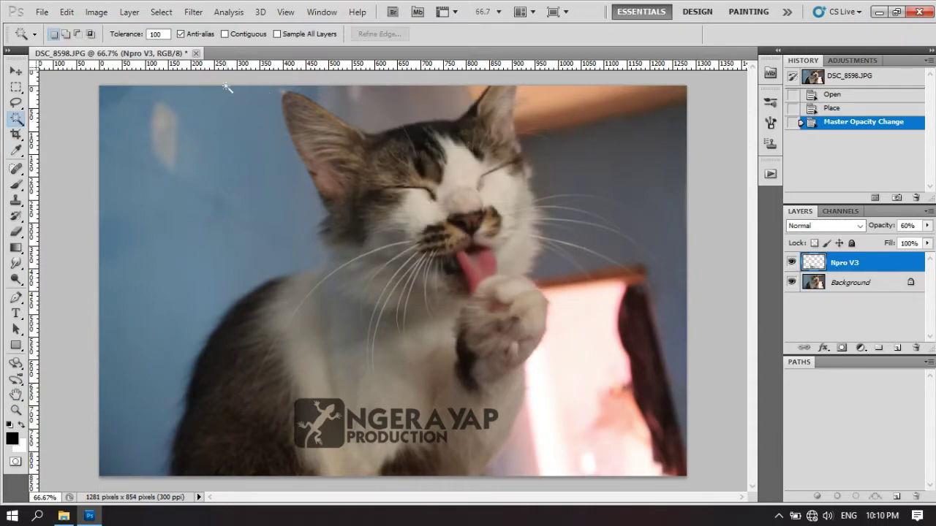
Close DSC_8598 without saving, then stop recording the Watermark action and hide the Actions panel.
click(196, 53)
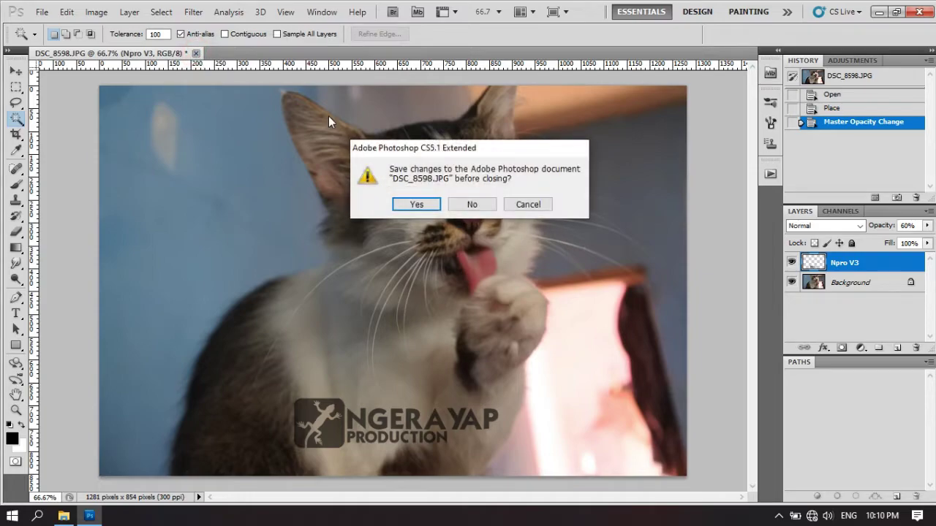
click(483, 208)
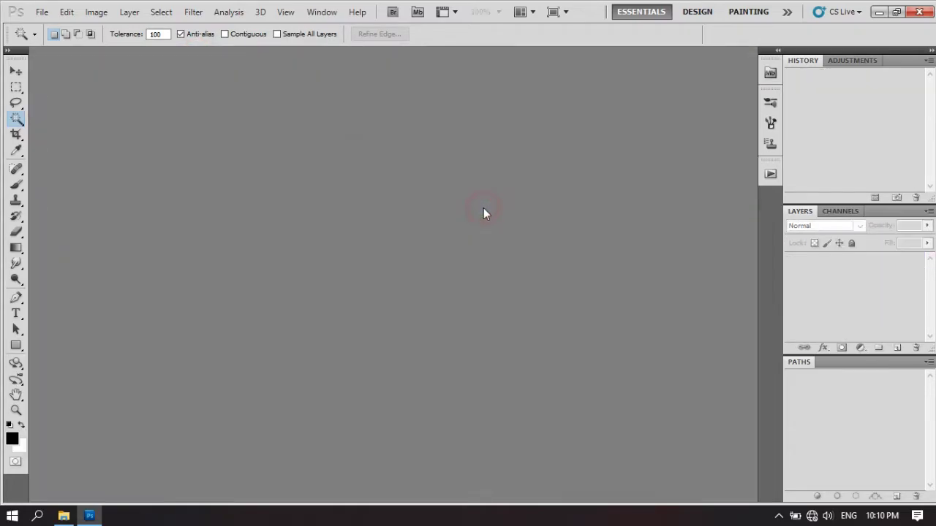
click(770, 175)
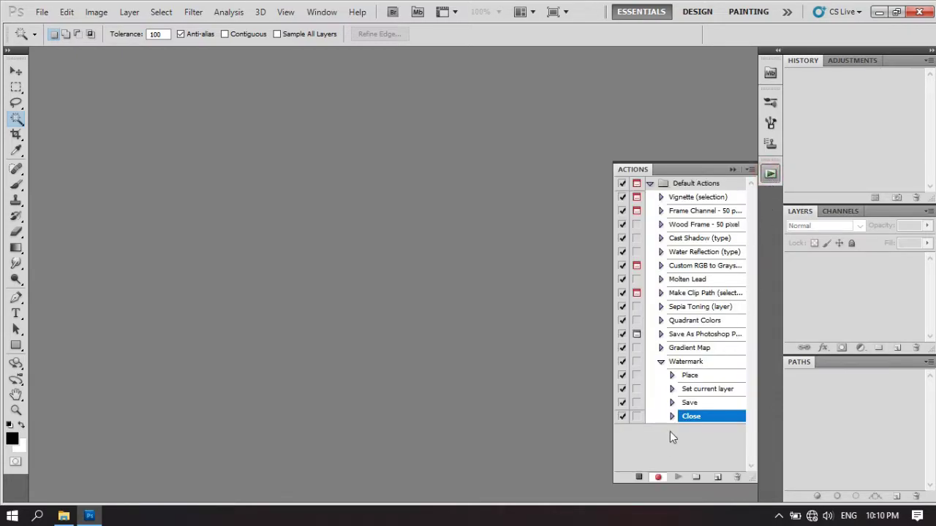
click(639, 479)
click(660, 361)
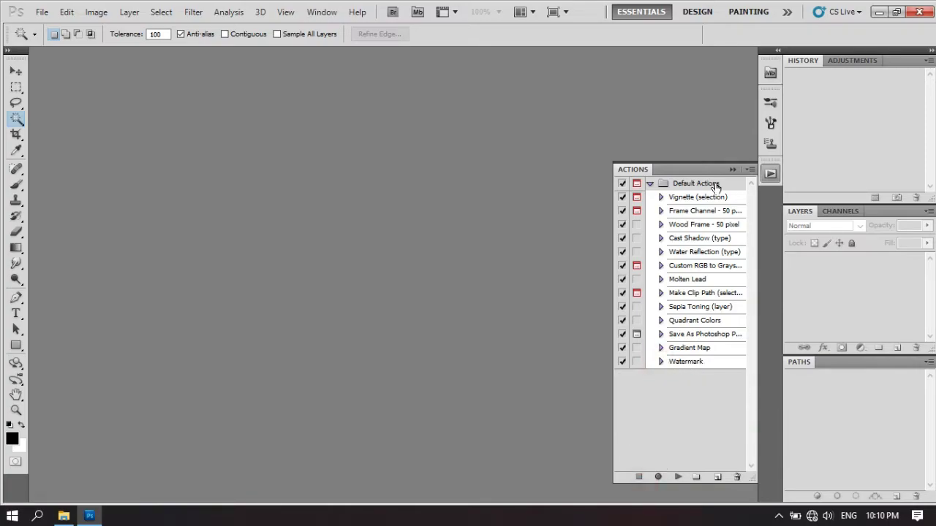
click(733, 169)
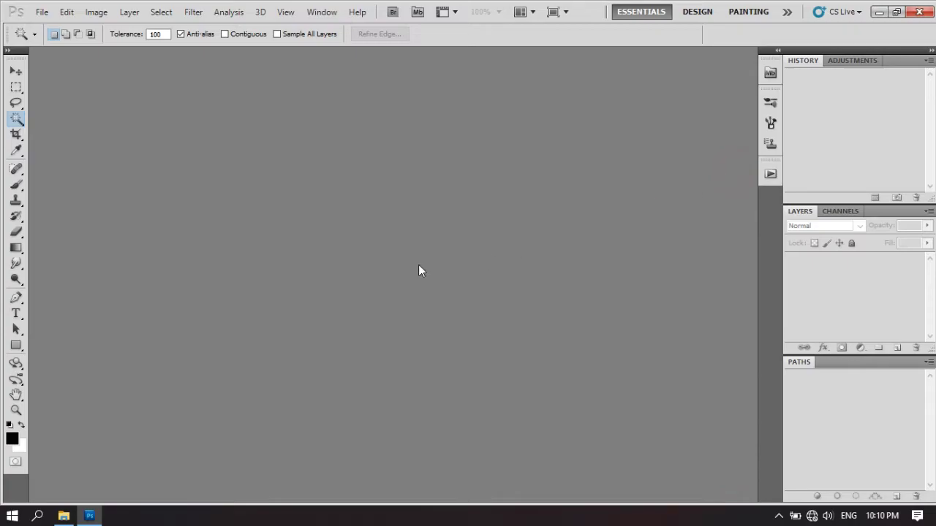
Select the five DSC cat photos in WM and drag them into Photoshop.
click(64, 516)
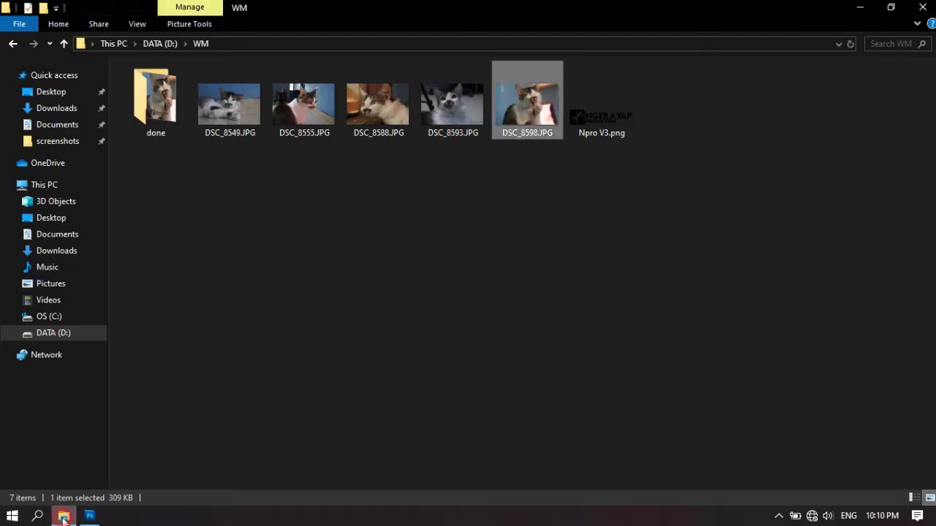
drag(215, 160, 529, 87)
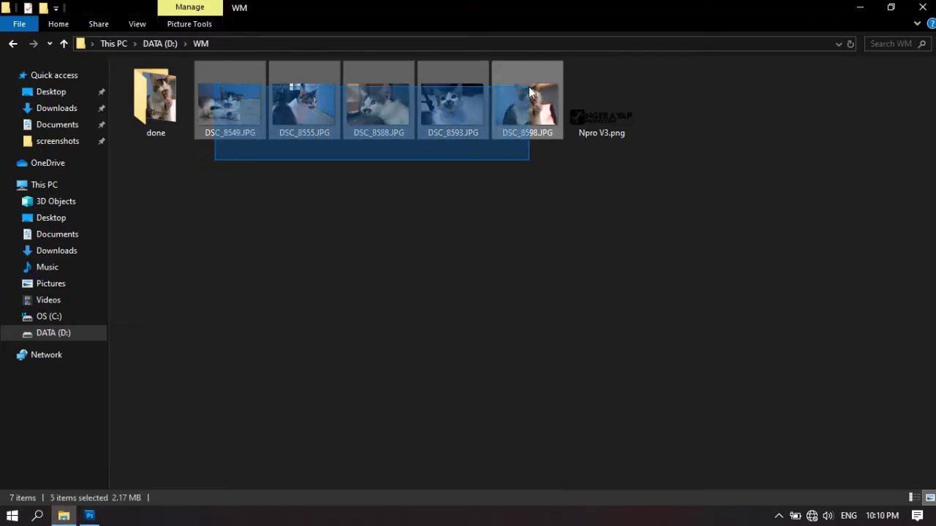
mouse_move(529, 122)
mouse_down()
mouse_move(374, 270)
mouse_move(362, 215)
mouse_up()
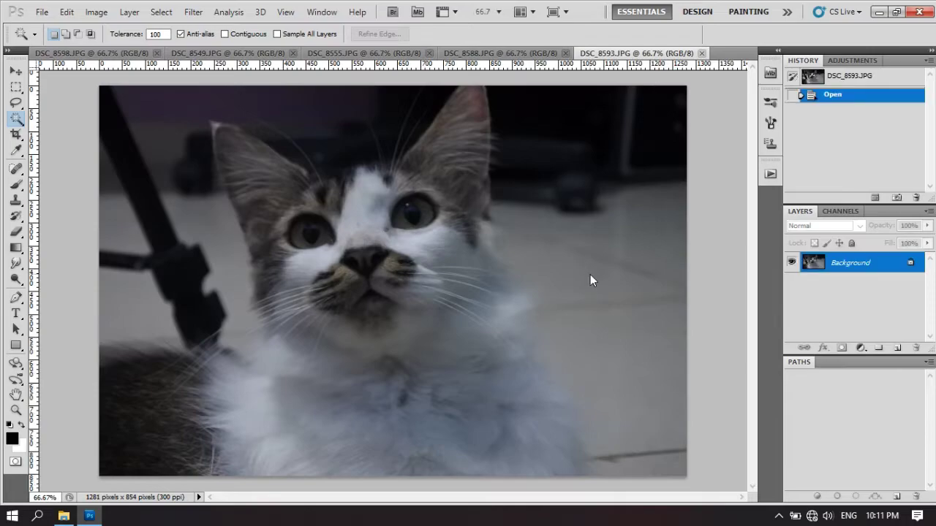
Batch-run the Watermark action on all opened files.
click(769, 173)
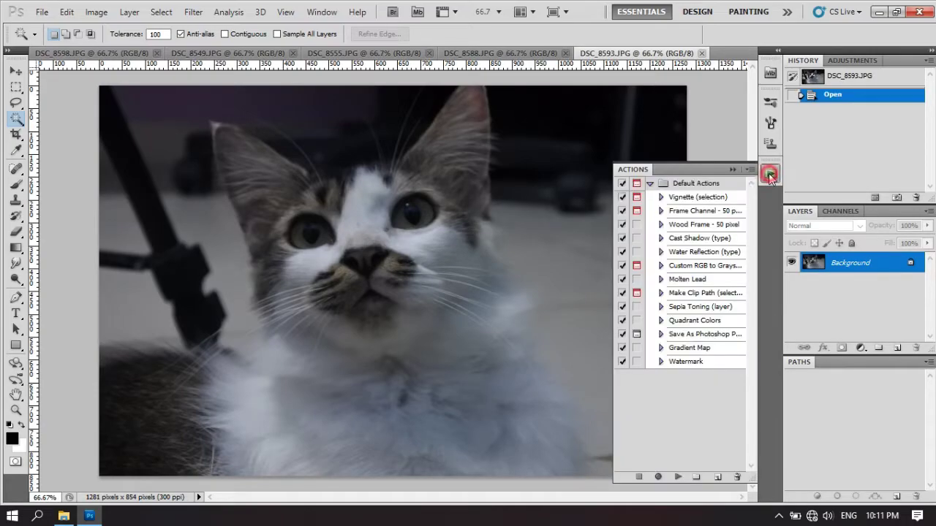
click(691, 365)
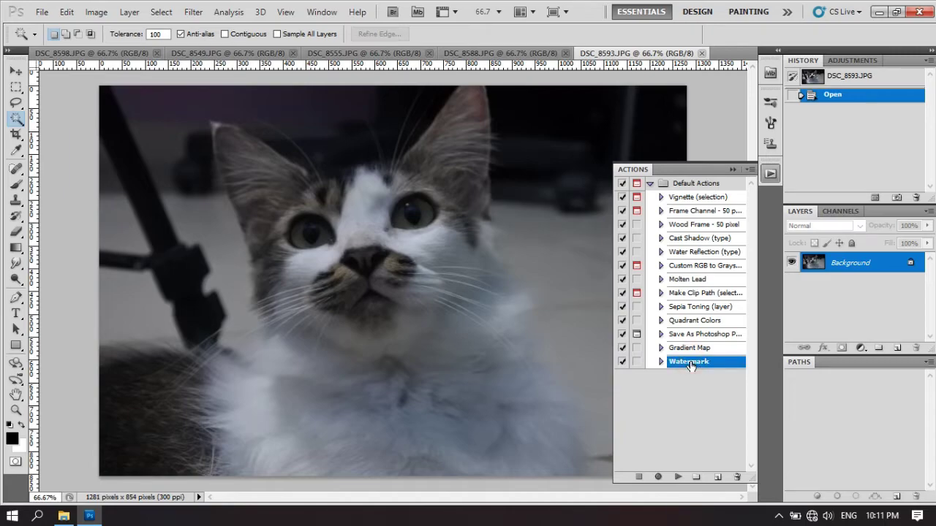
click(44, 13)
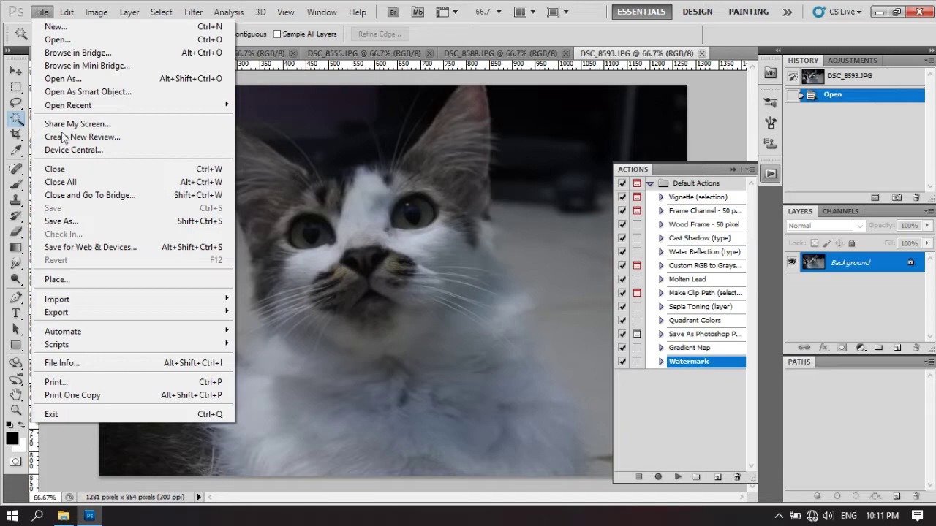
mouse_move(63, 331)
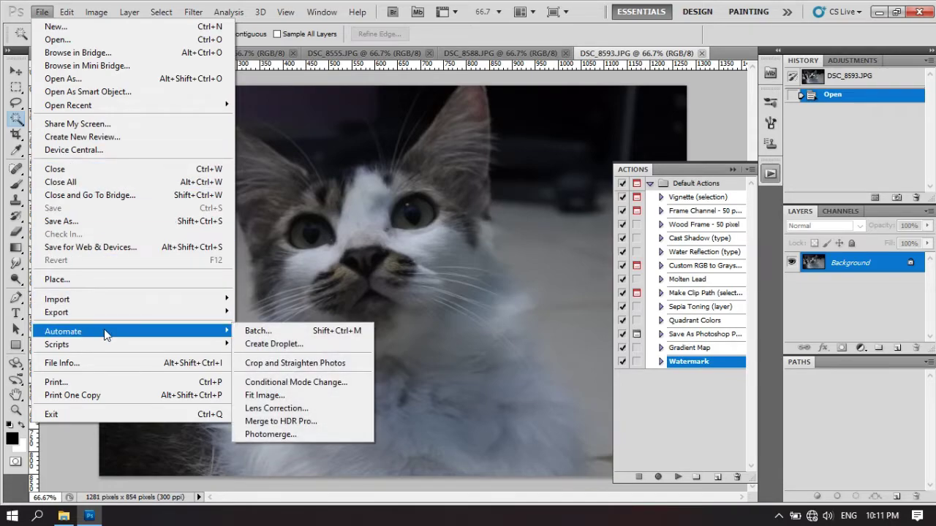
click(291, 334)
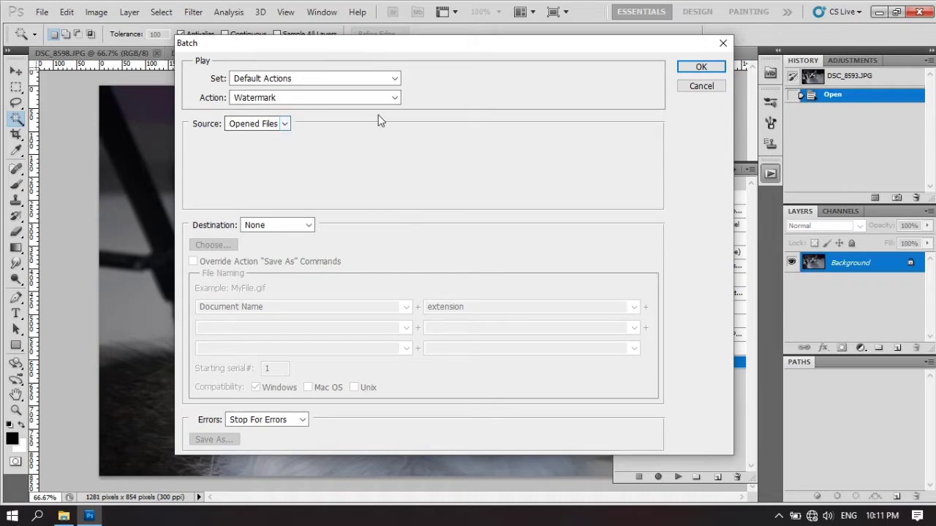
click(701, 68)
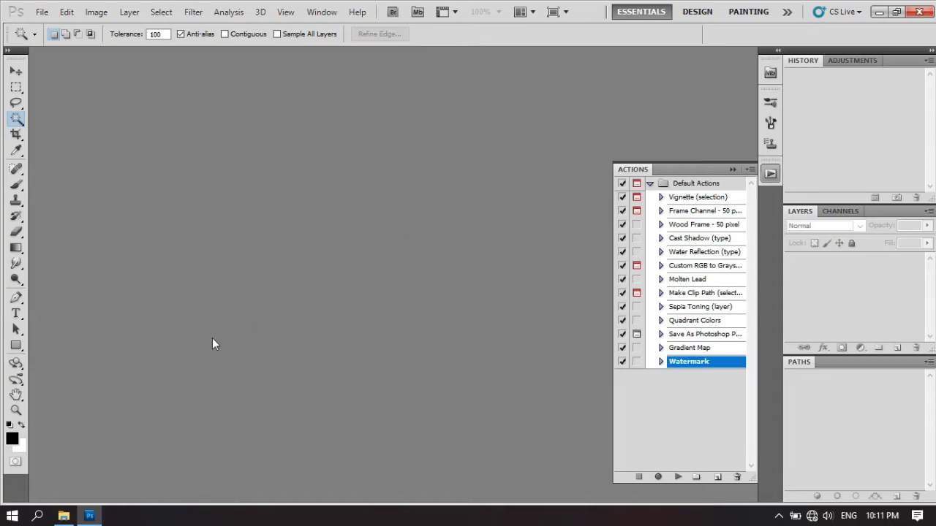
Open the done folder and view DSC_8549 copy.jpg with its watermark.
click(64, 515)
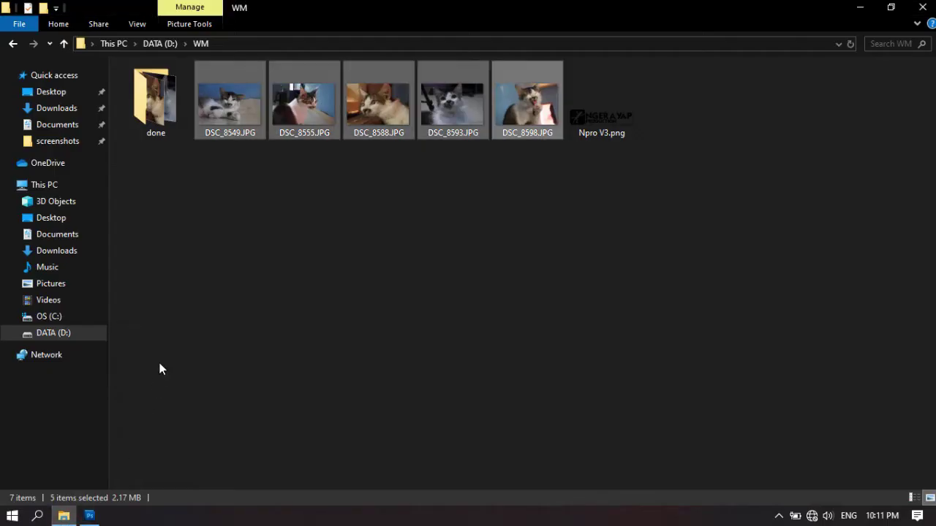
double_click(148, 93)
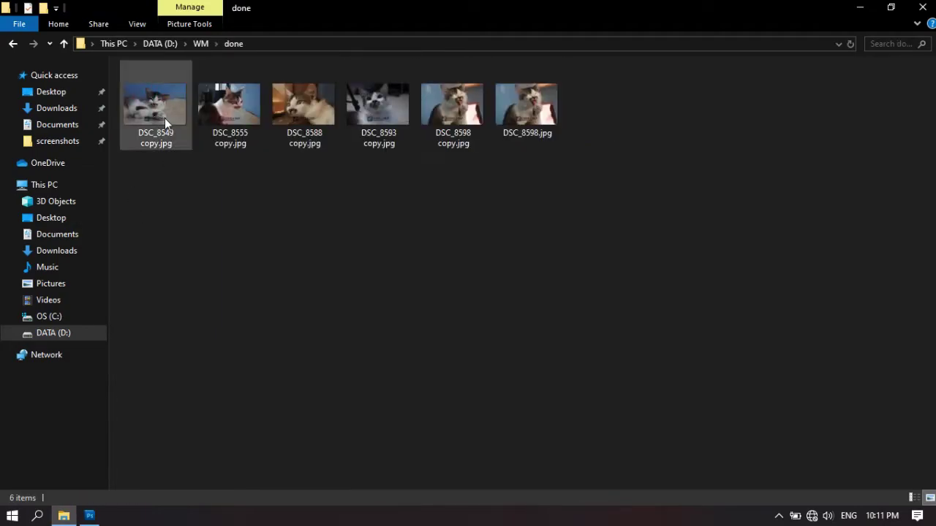
double_click(166, 121)
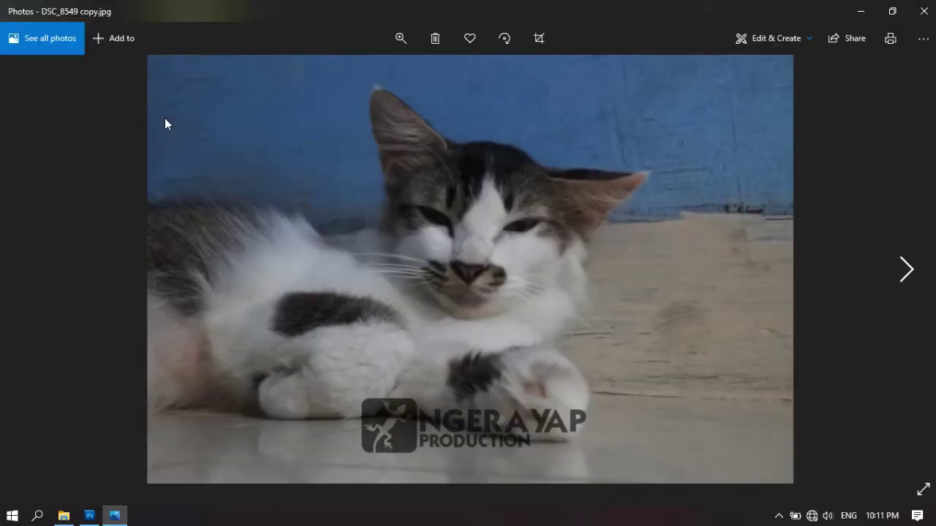
key(Right)
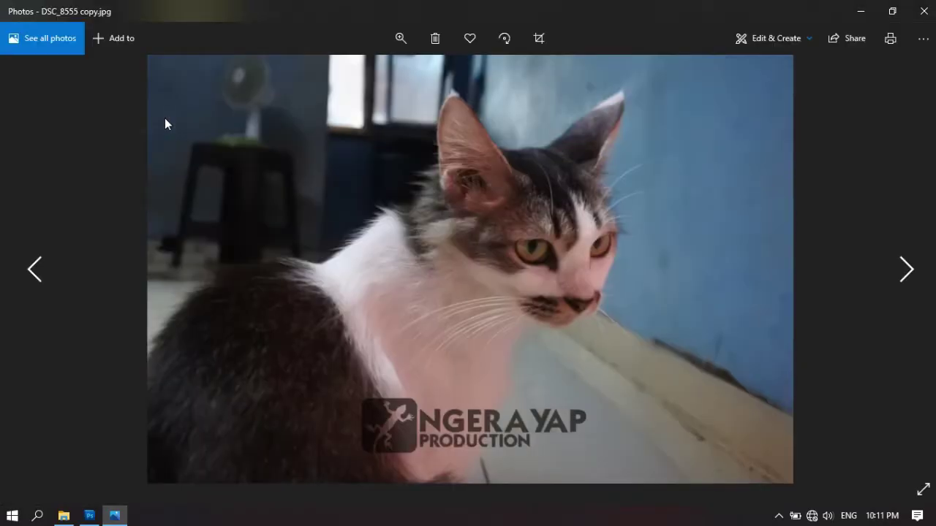
key(Right)
key(Right)
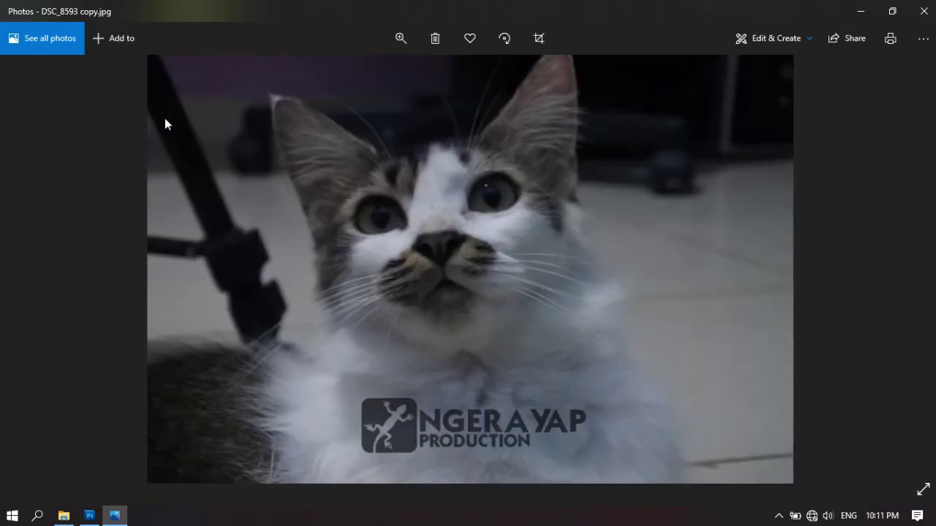
key(Right)
key(Right)
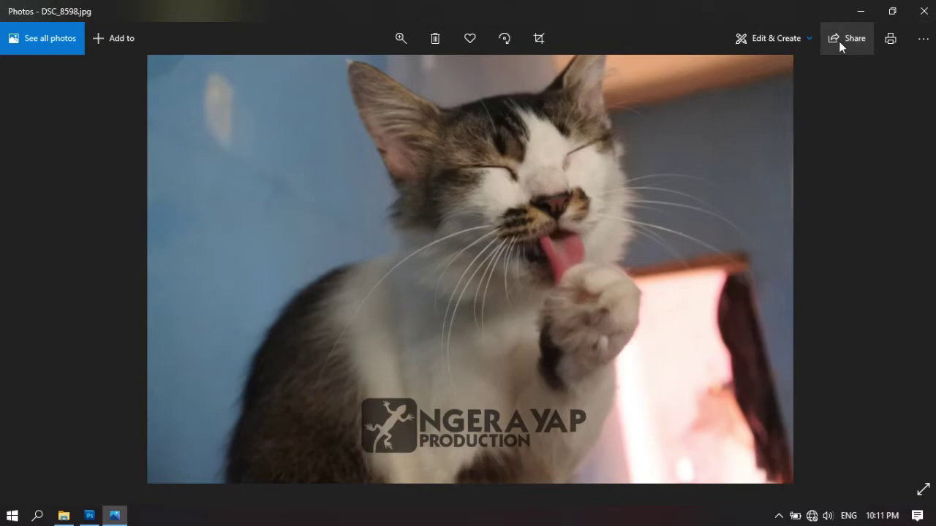
click(924, 11)
click(370, 213)
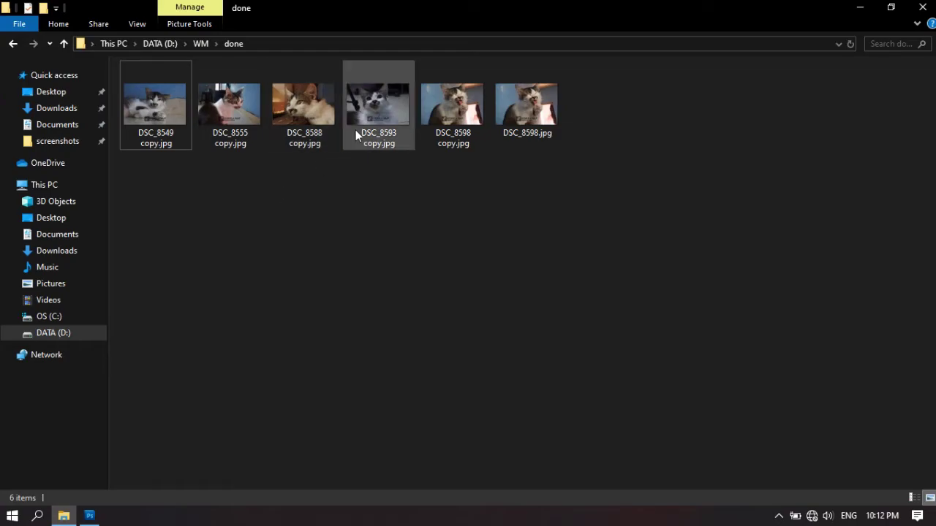
Minimize the done folder window holding six watermarked JPGs, leaving the desktop visible.
click(89, 516)
click(63, 516)
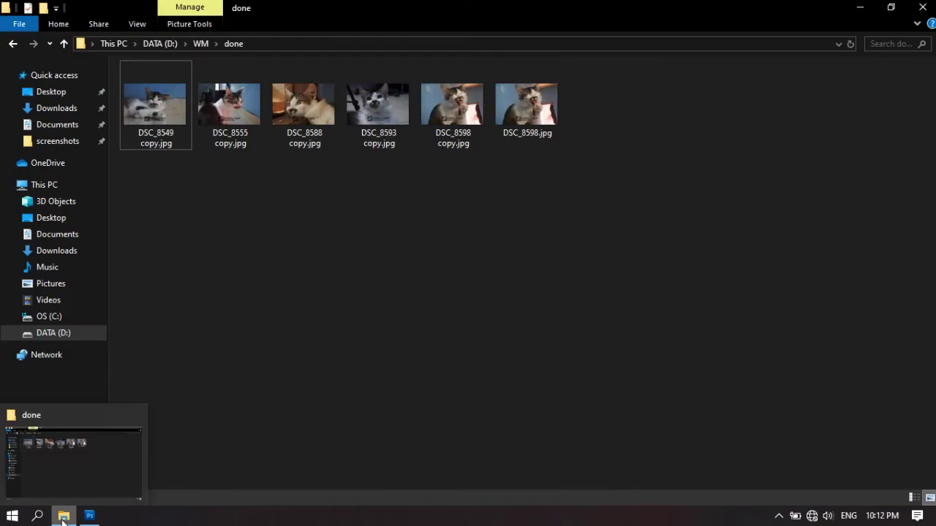
click(63, 517)
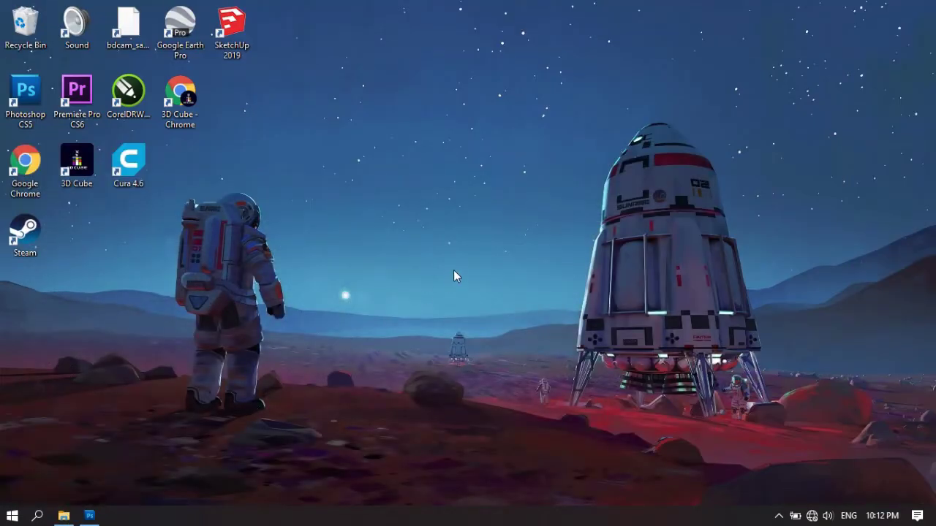